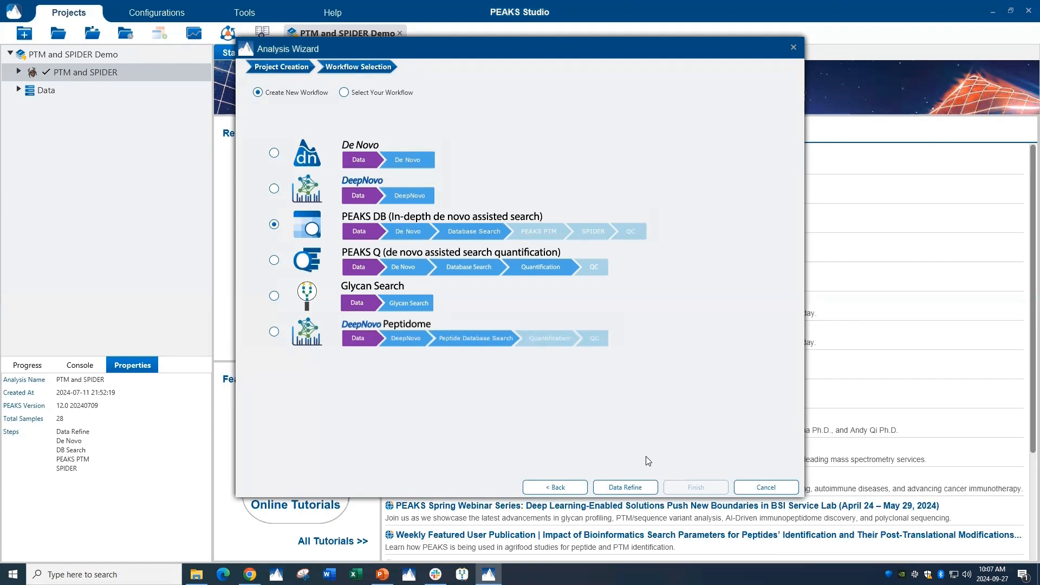
# Keep the default data refinement, proceed to the database search settings and add Carbamidomethylation as a fixed PTM.
pyautogui.click(625, 487)
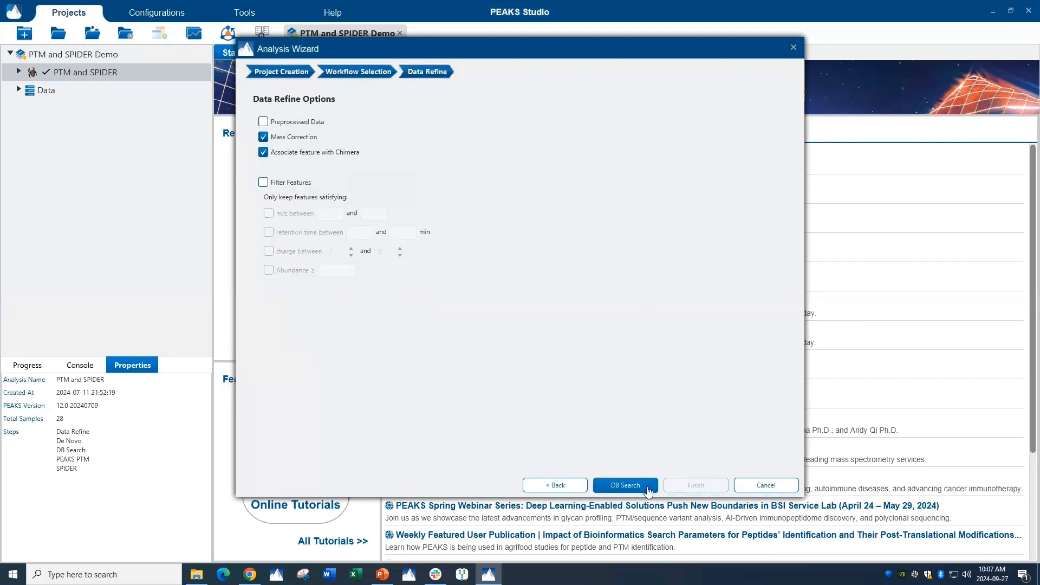
pyautogui.click(625, 485)
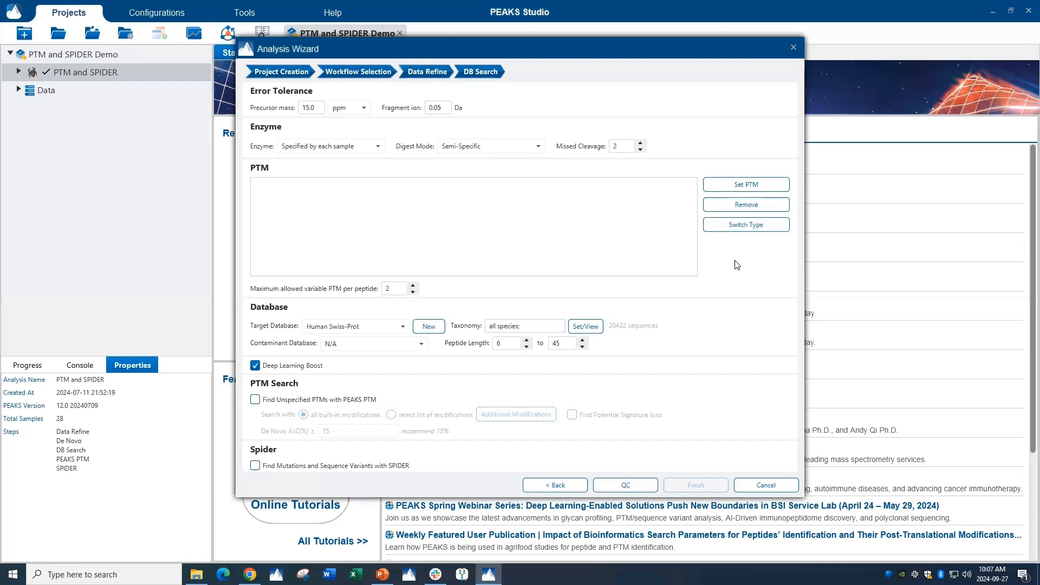
pyautogui.click(719, 187)
pyautogui.click(346, 120)
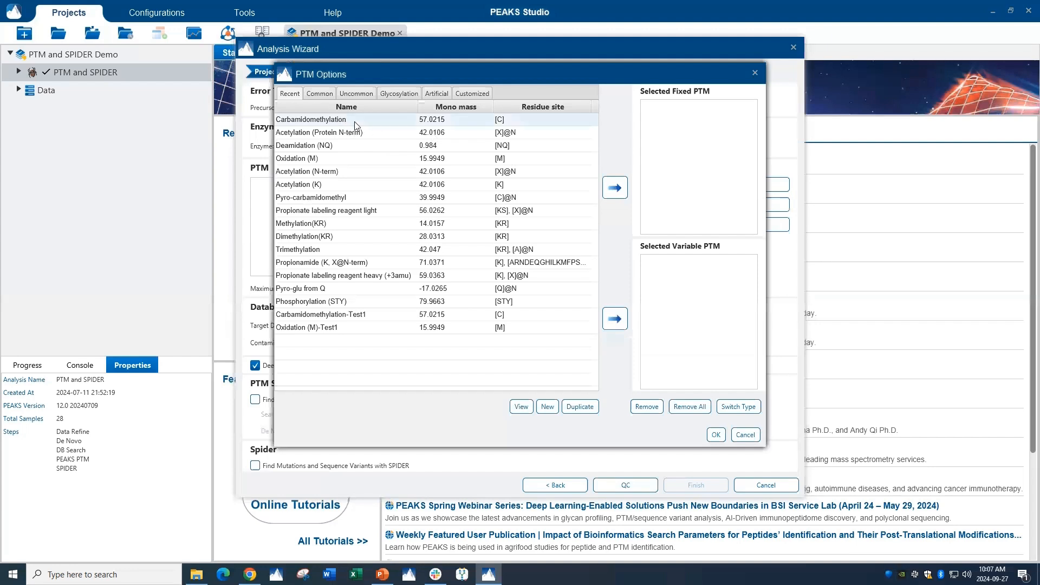
pyautogui.click(615, 188)
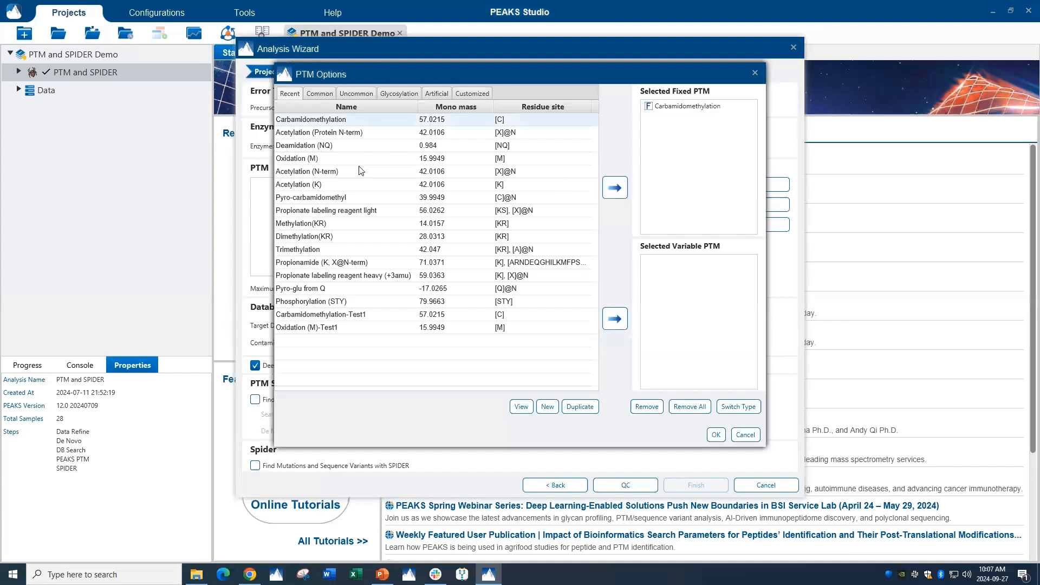
# Add Acetylation (Protein N-term), Deamidation (NQ) and Oxidation (M) as variable PTMs and accept the PTM selection.
pyautogui.click(343, 134)
pyautogui.click(615, 318)
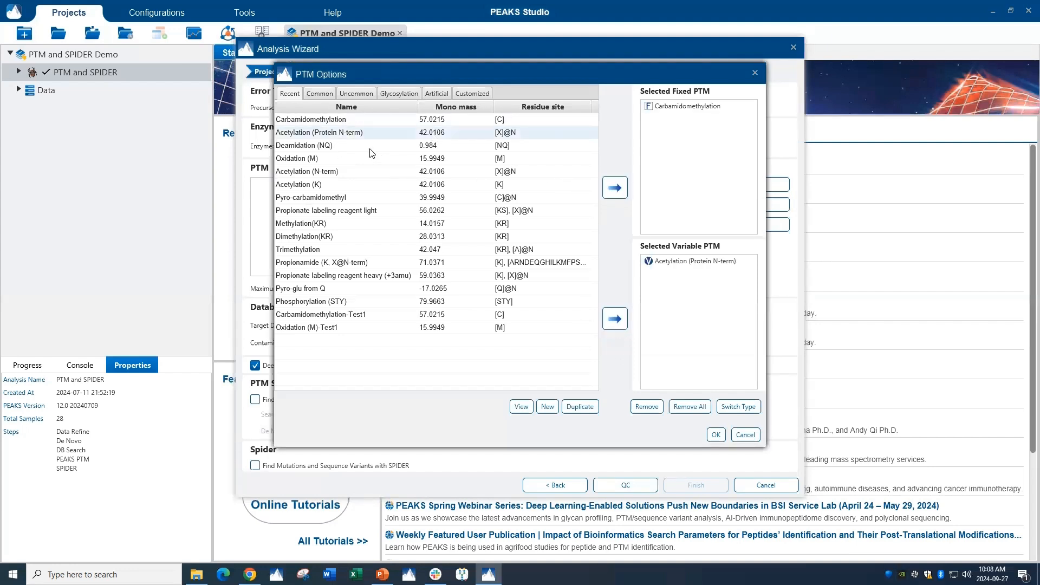
pyautogui.click(373, 148)
pyautogui.click(615, 319)
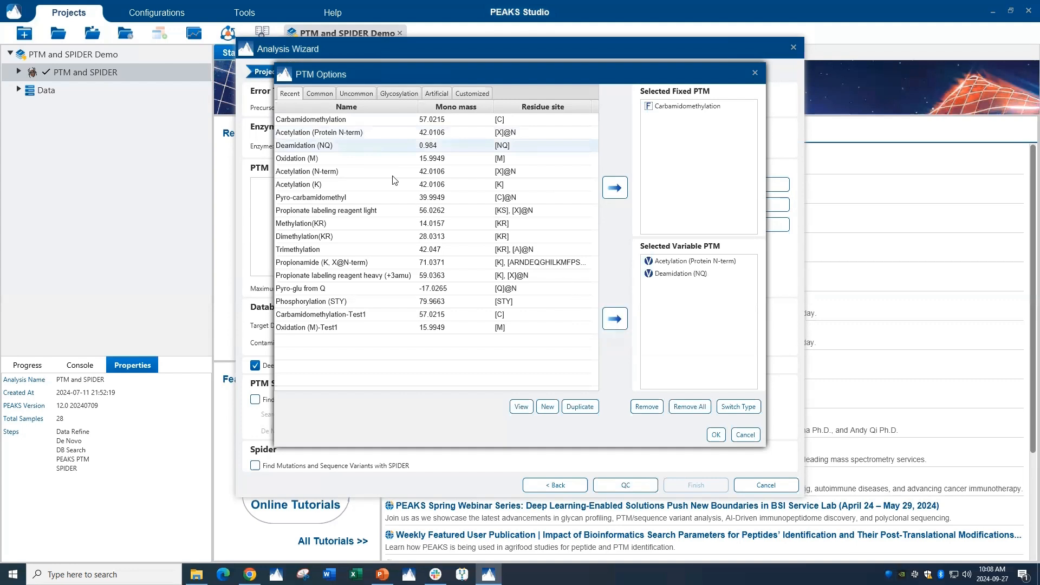
pyautogui.click(348, 158)
pyautogui.click(612, 323)
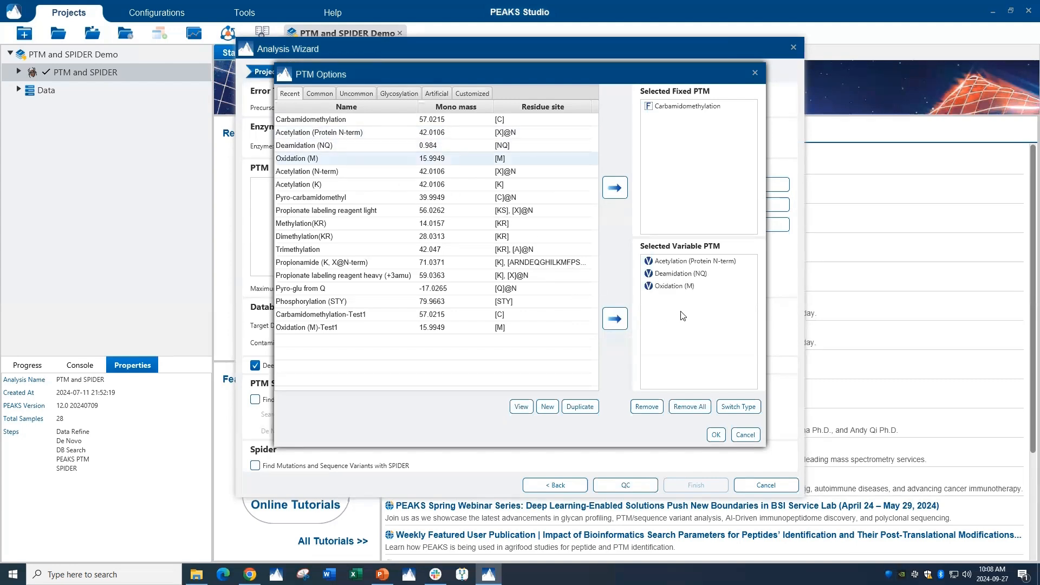
pyautogui.click(716, 435)
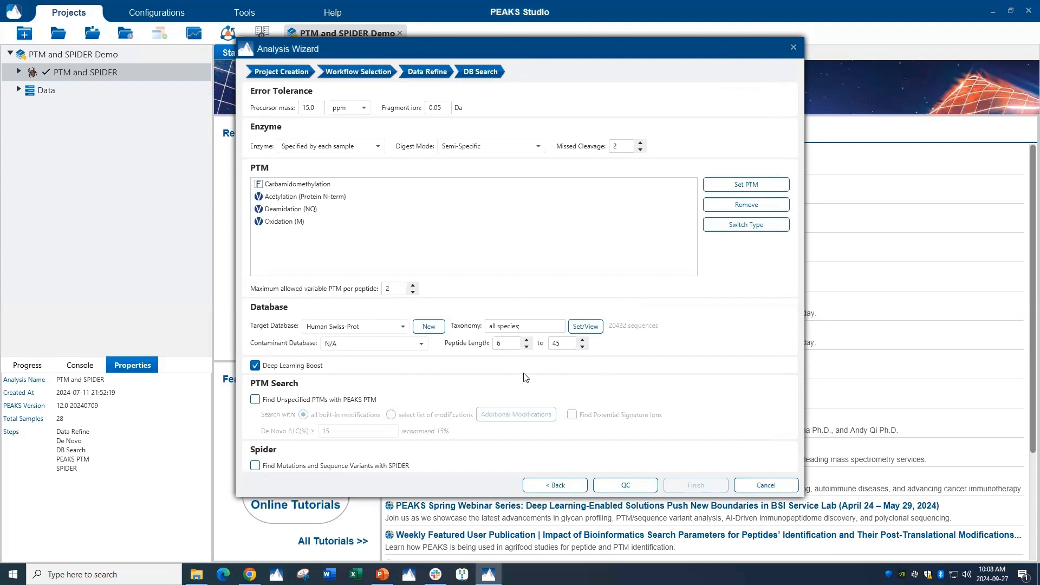
# Enable the PEAKS PTM search with a select list of modifications and potential signature ions, plus the SPIDER mutation and variant search.
pyautogui.click(255, 400)
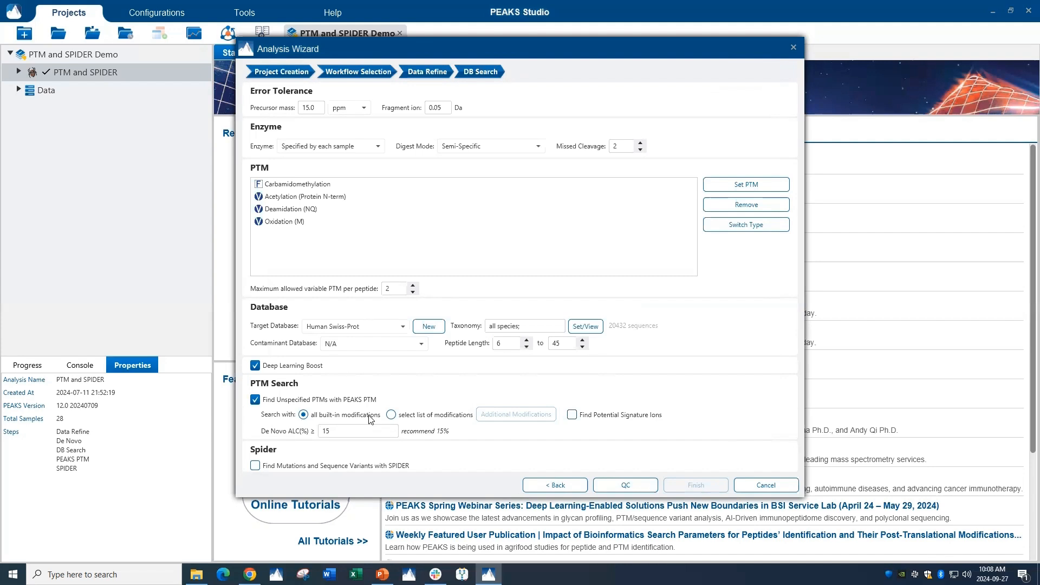
pyautogui.click(392, 415)
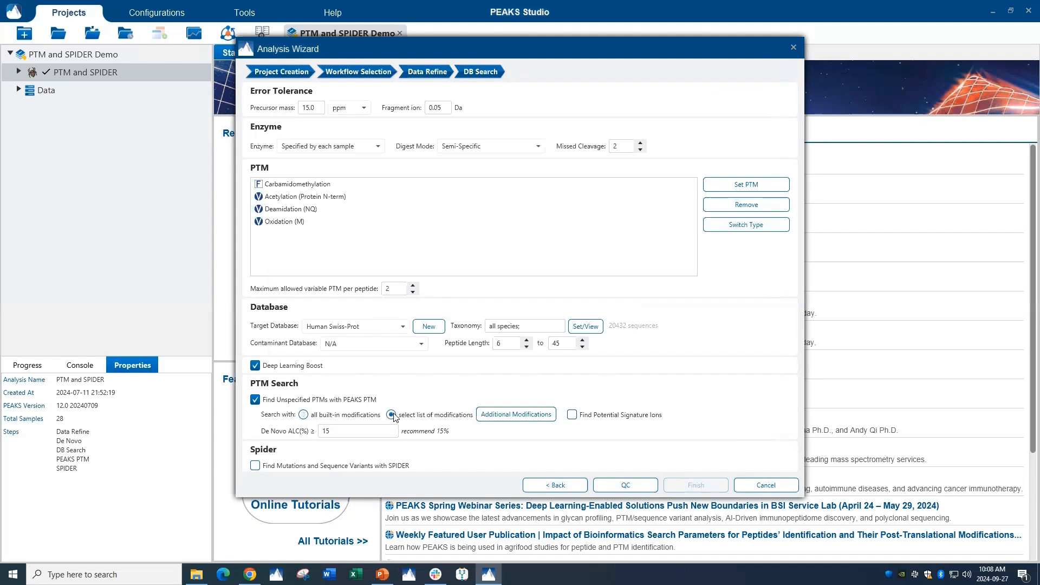
pyautogui.click(510, 416)
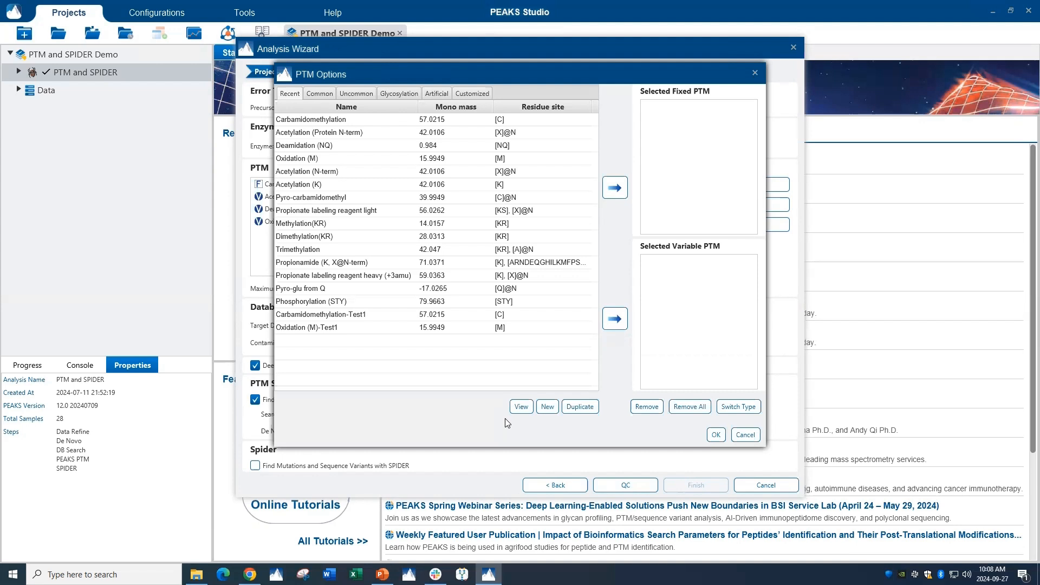
pyautogui.click(745, 435)
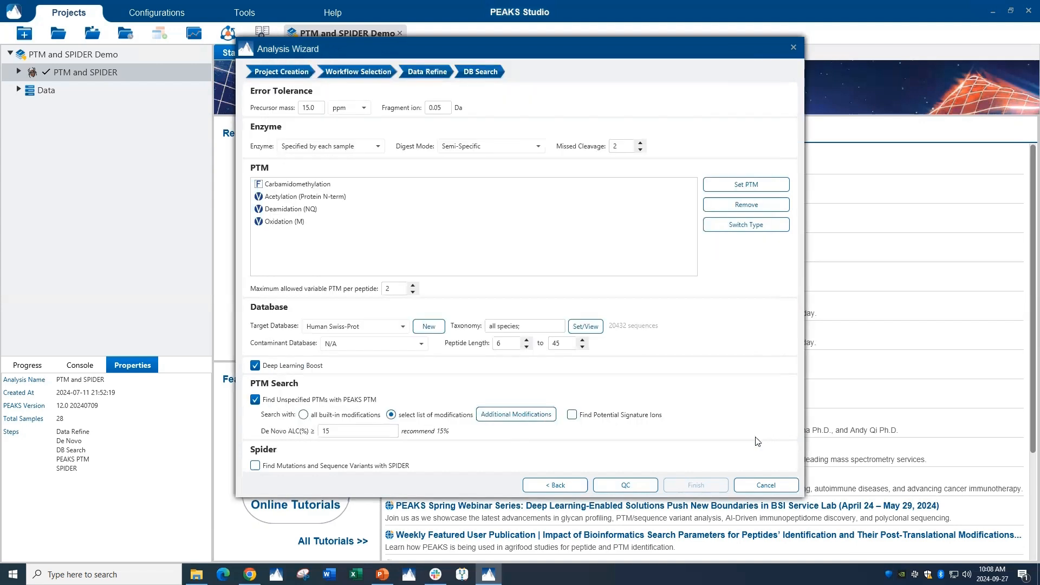
pyautogui.click(572, 416)
pyautogui.click(255, 466)
# Leave QC disabled, keep the default report filters and analysis name Analysis 1, and finish the analysis setup.
pyautogui.click(640, 484)
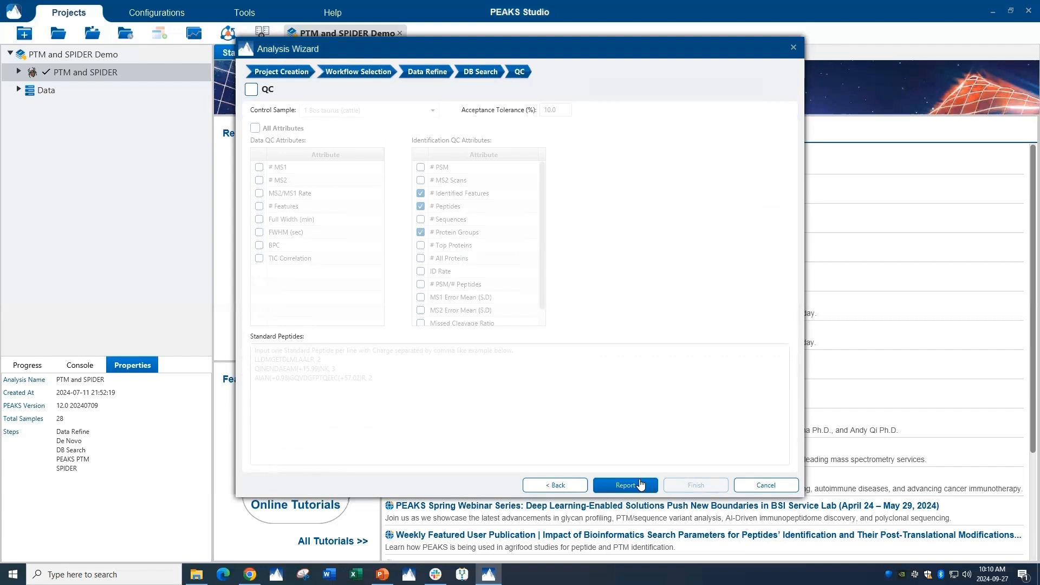
pyautogui.click(642, 482)
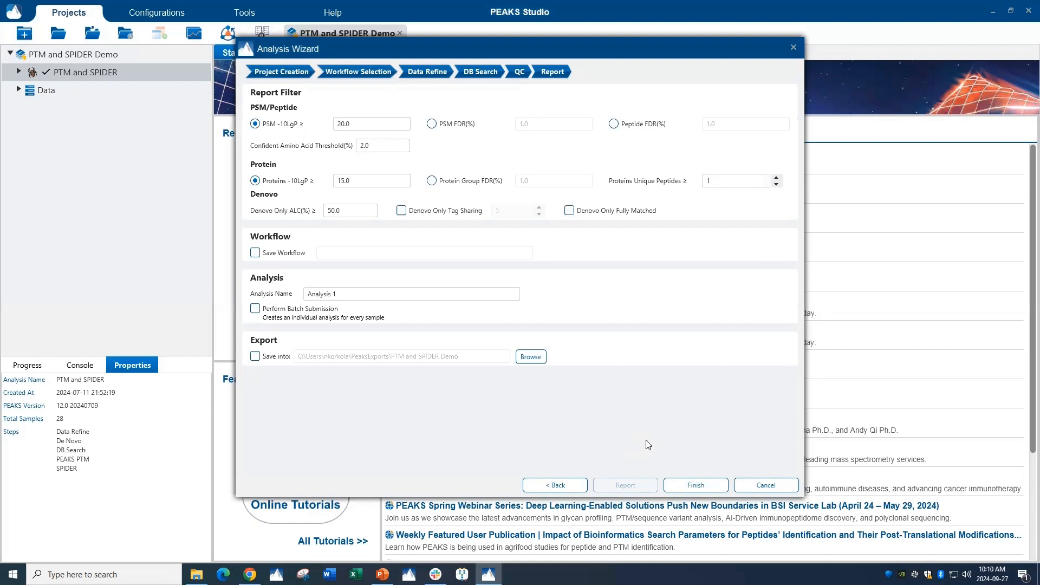
pyautogui.click(723, 486)
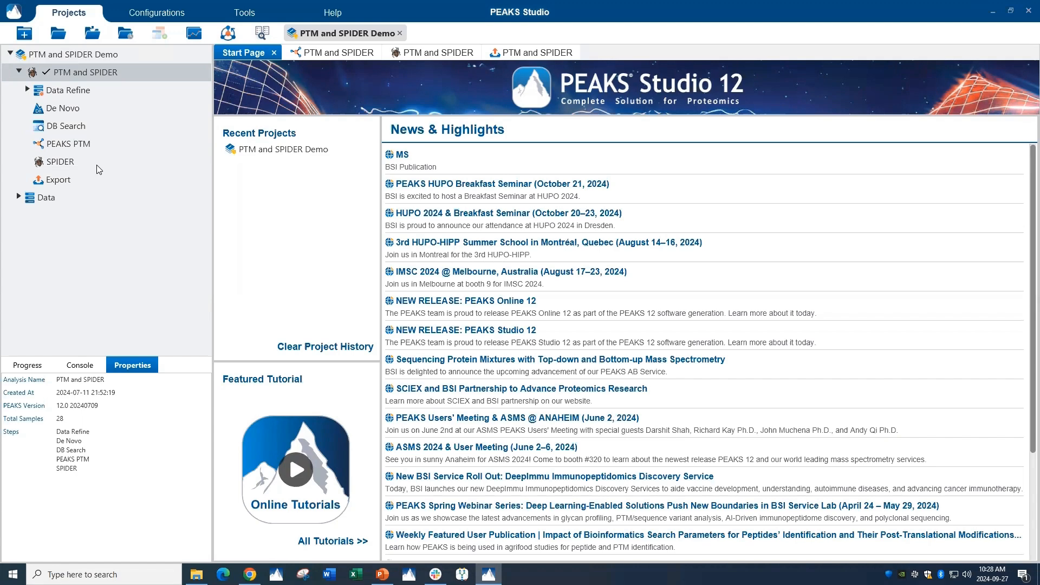
# Review the search parameters of the PEAKS PTM and SPIDER steps in the PTM and SPIDER analysis.
pyautogui.click(100, 145)
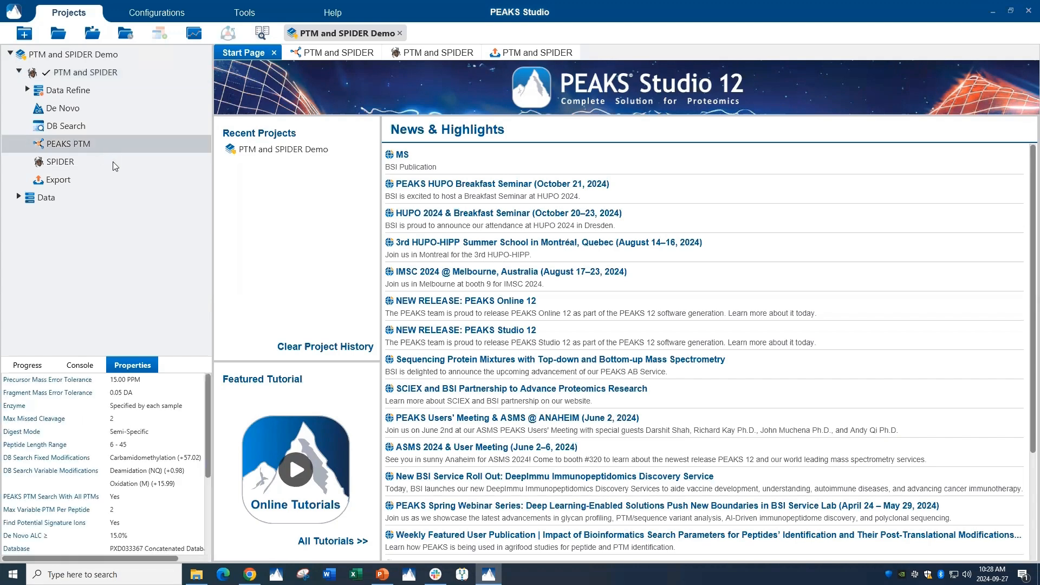
pyautogui.click(113, 163)
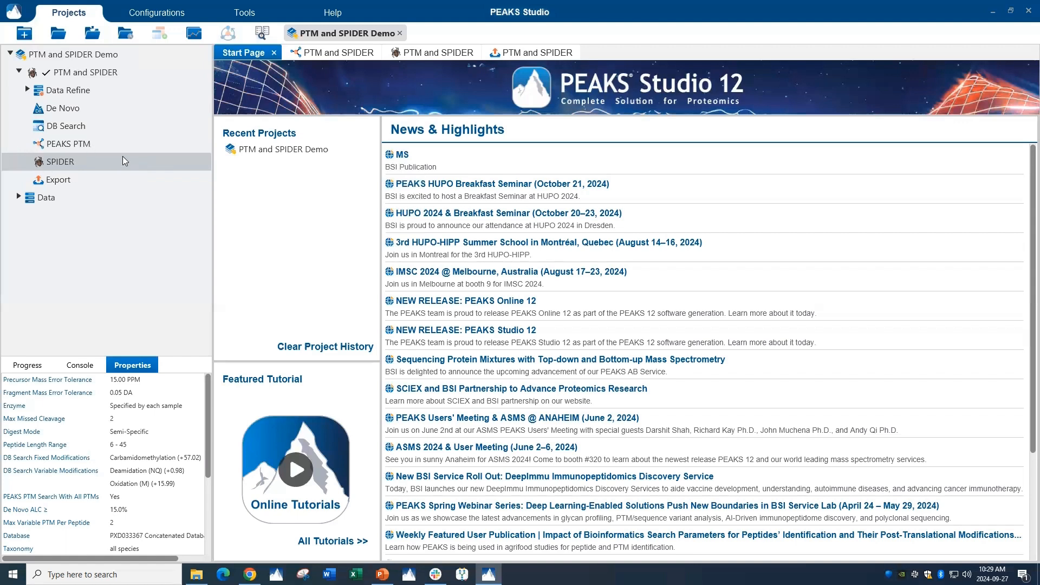
pyautogui.press('Up')
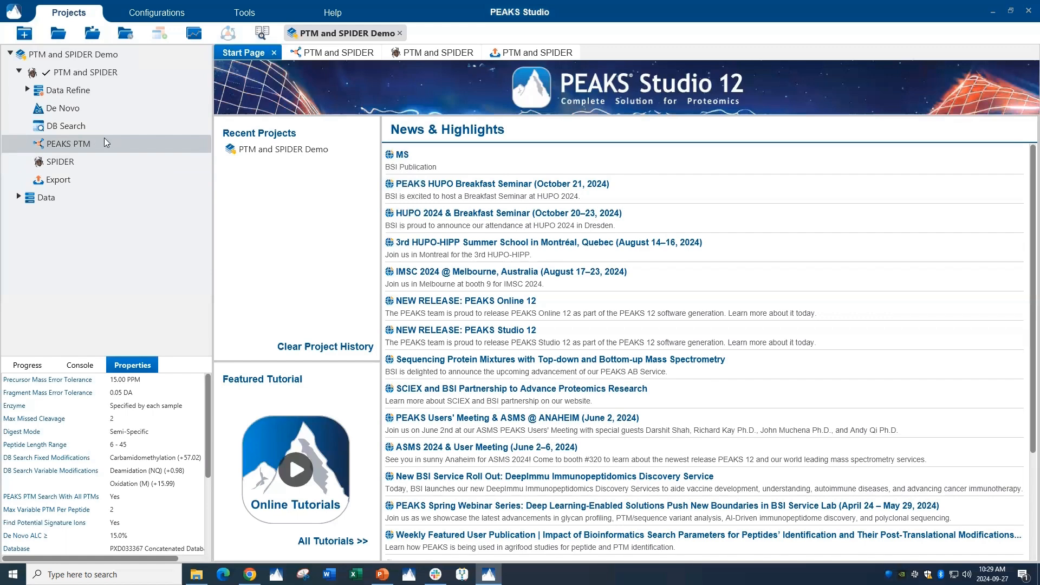
# Open the PEAKS PTM result and examine its summary down to the detected signature ions table and frequency plots.
pyautogui.doubleClick(105, 142)
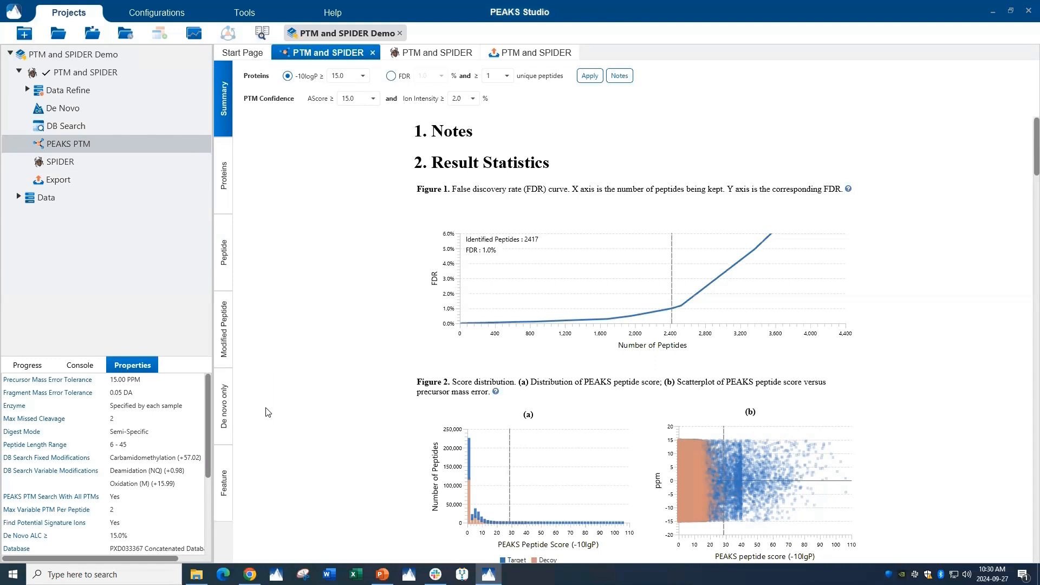
pyautogui.press('Up')
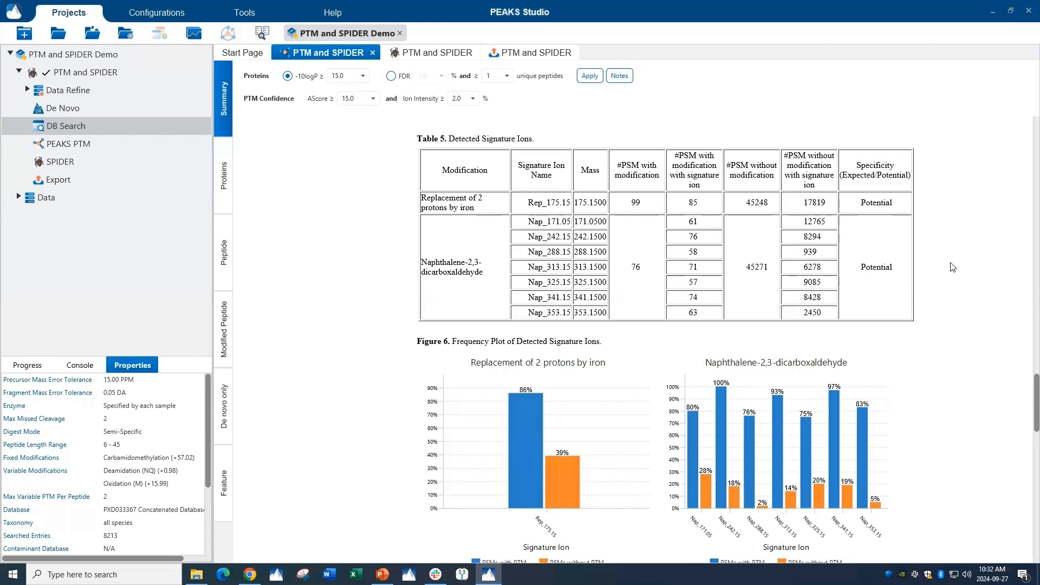
pyautogui.scroll(-1, 401, 308)
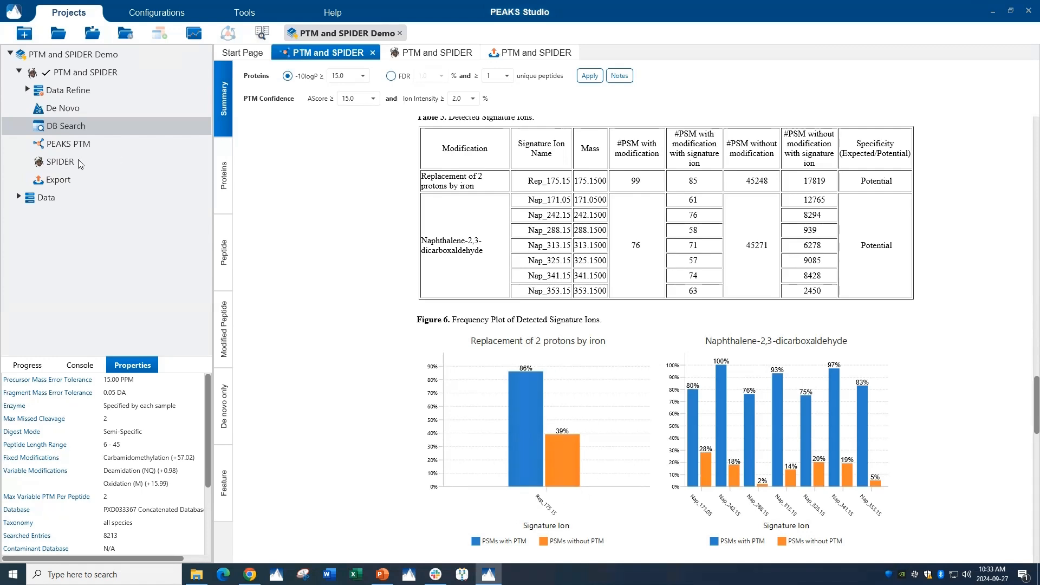
# Open the SPIDER result and examine its protein coverage, modified peptides and mutated peptides.
pyautogui.click(60, 161)
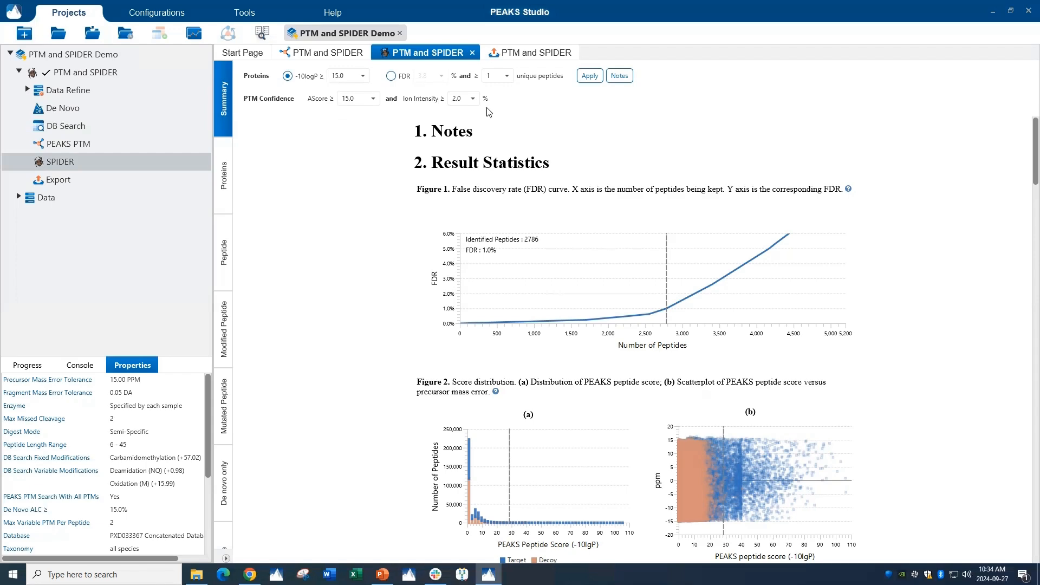
pyautogui.click(222, 202)
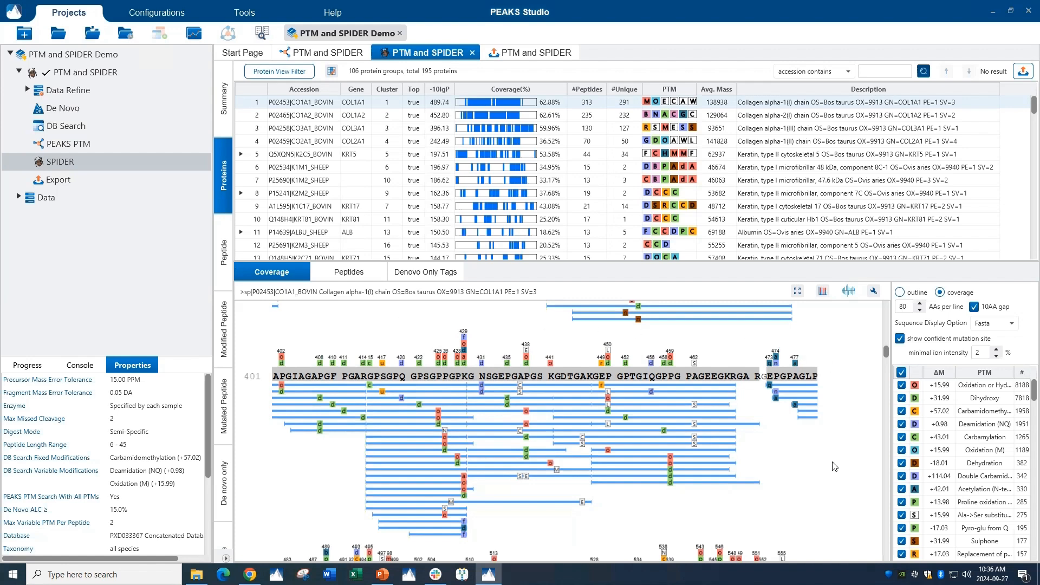
pyautogui.click(227, 358)
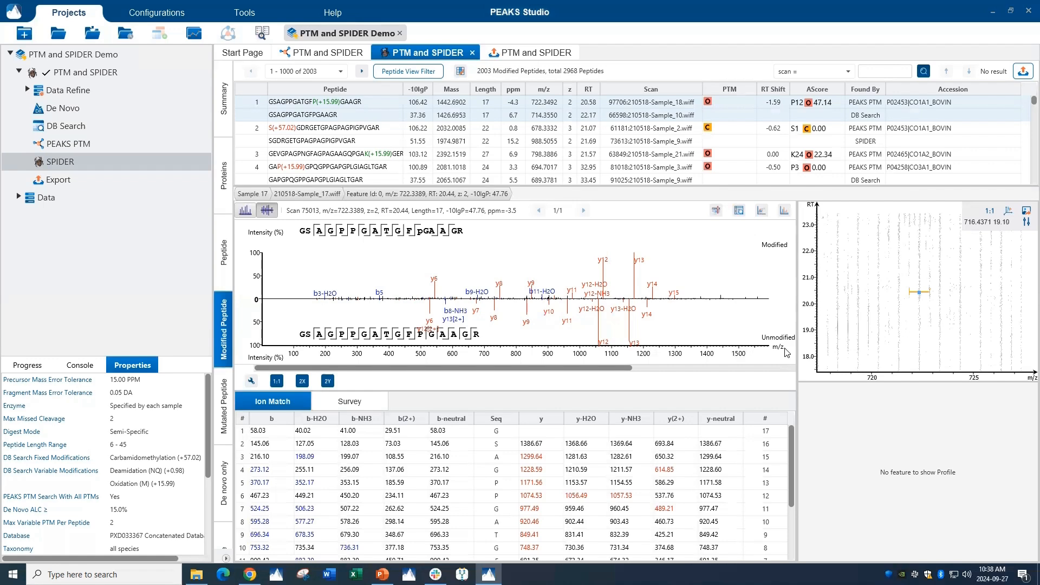
pyautogui.click(227, 379)
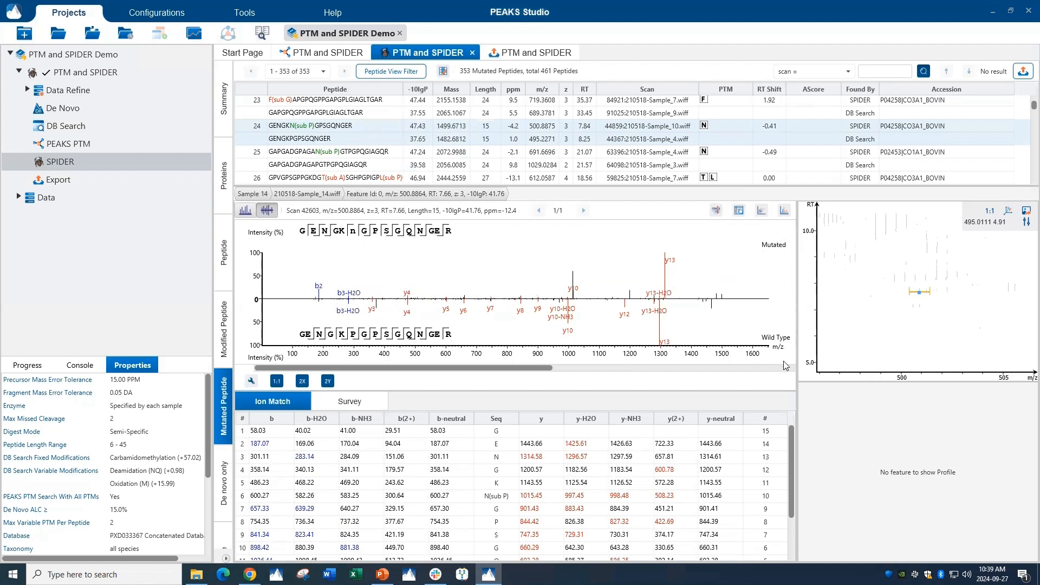
# Export the SPIDER results as Peptide CSV and Mutated Peptides CSV to the default folder.
pyautogui.click(108, 181)
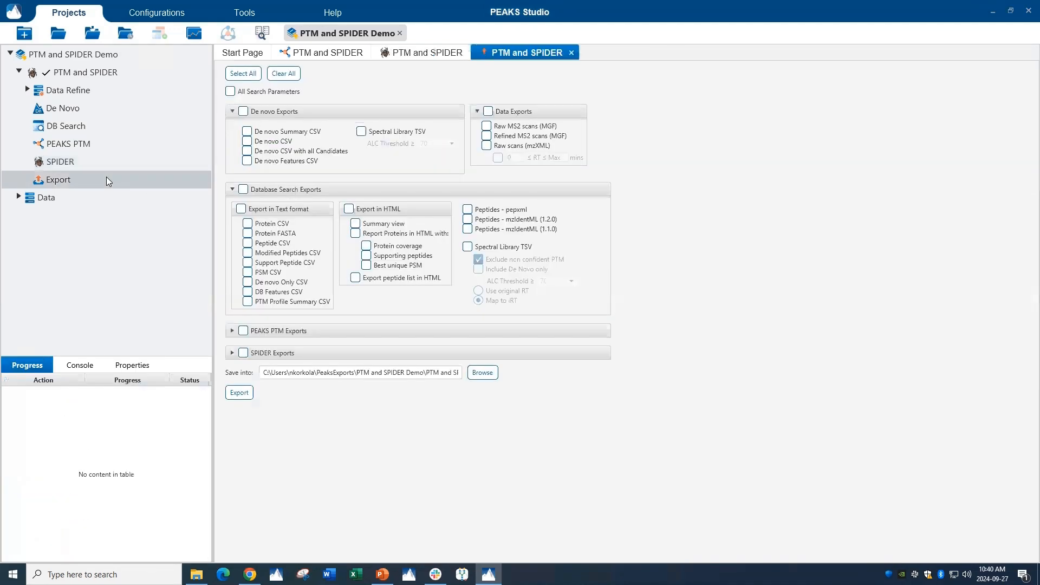
pyautogui.click(232, 331)
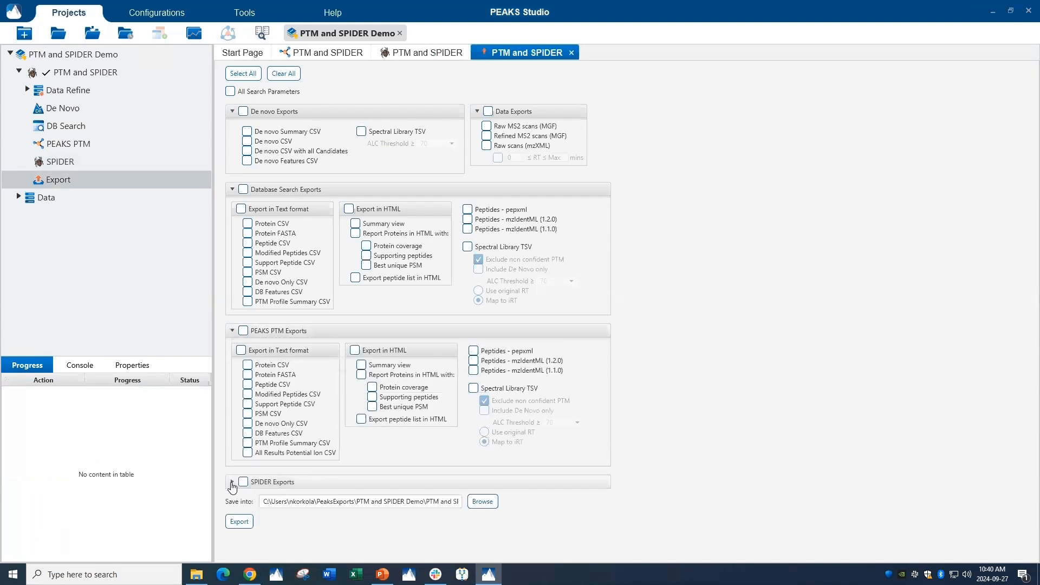
pyautogui.click(232, 482)
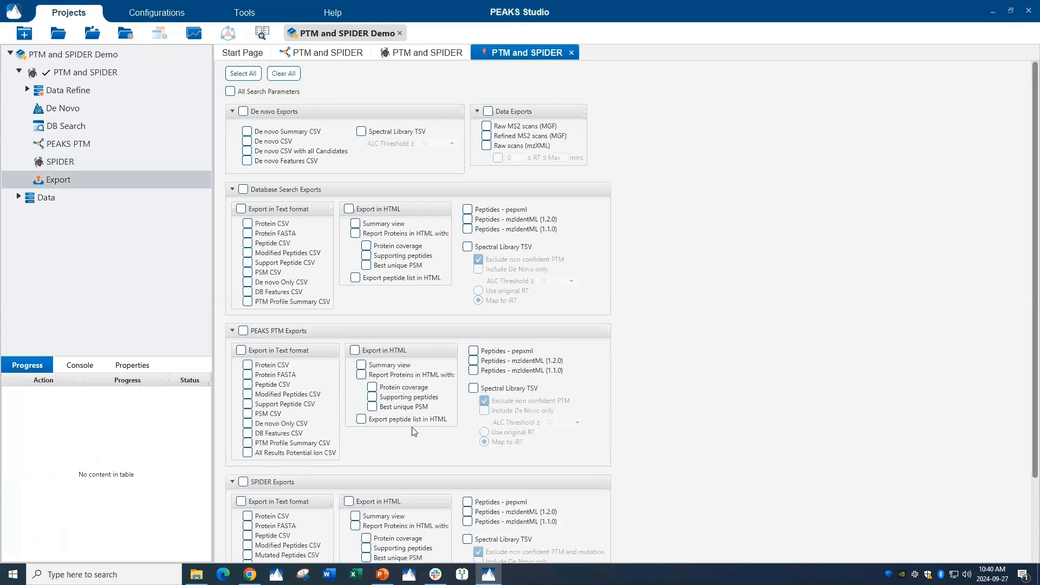
pyautogui.scroll(-3, 726, 275)
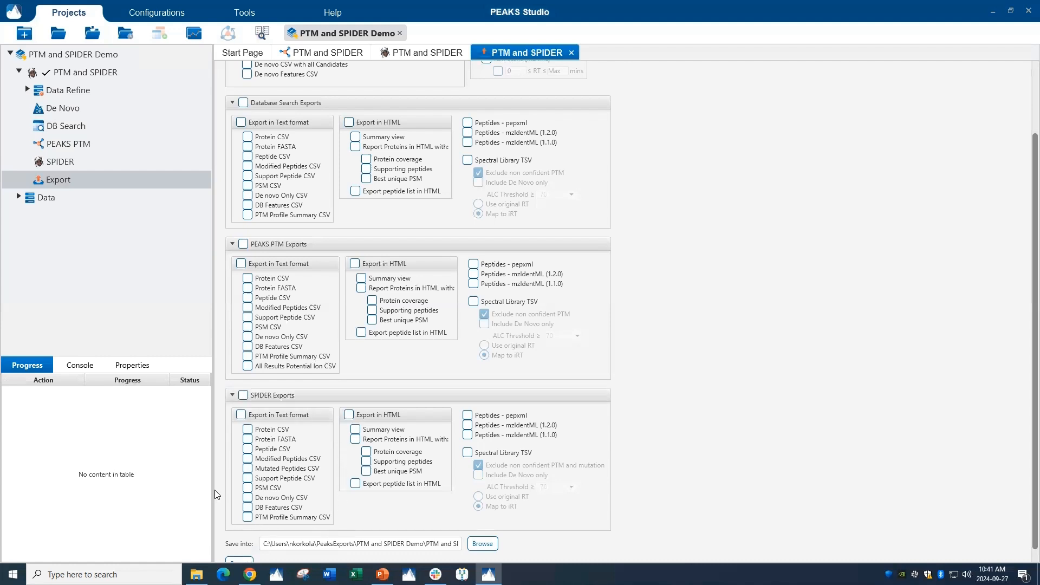
pyautogui.scroll(-1, 232, 429)
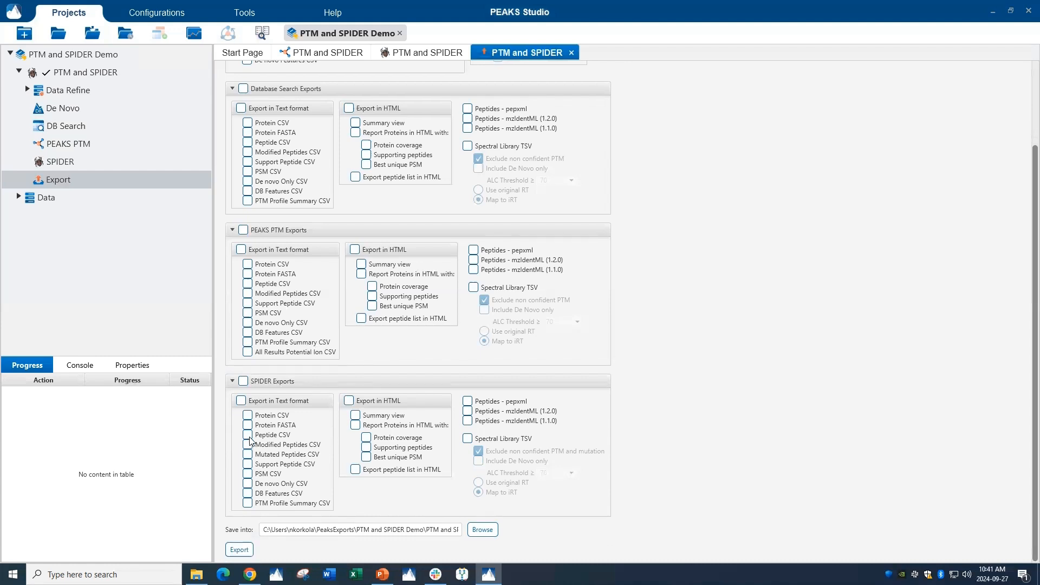
pyautogui.click(249, 436)
pyautogui.click(248, 455)
pyautogui.click(239, 550)
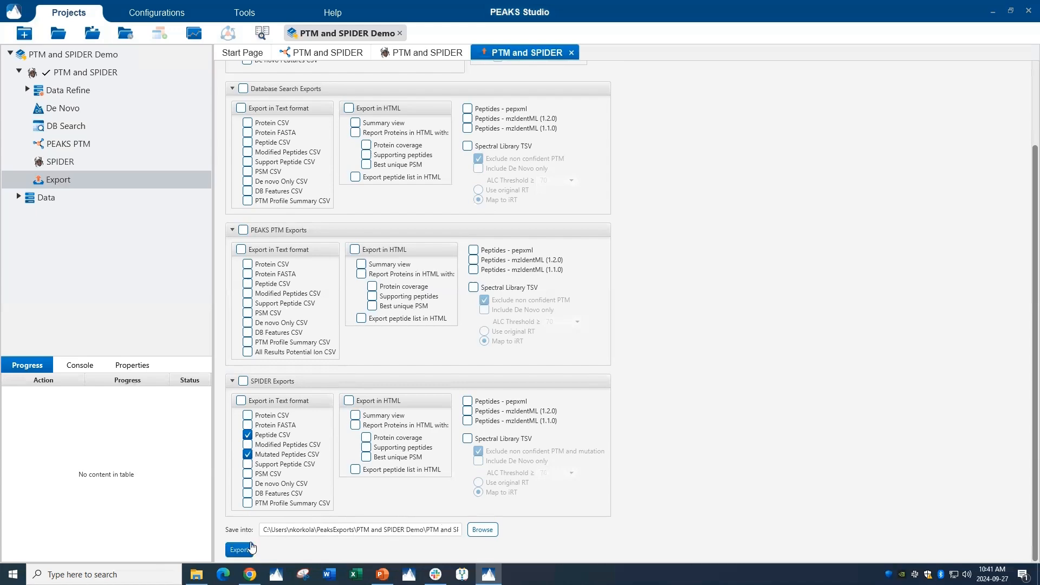